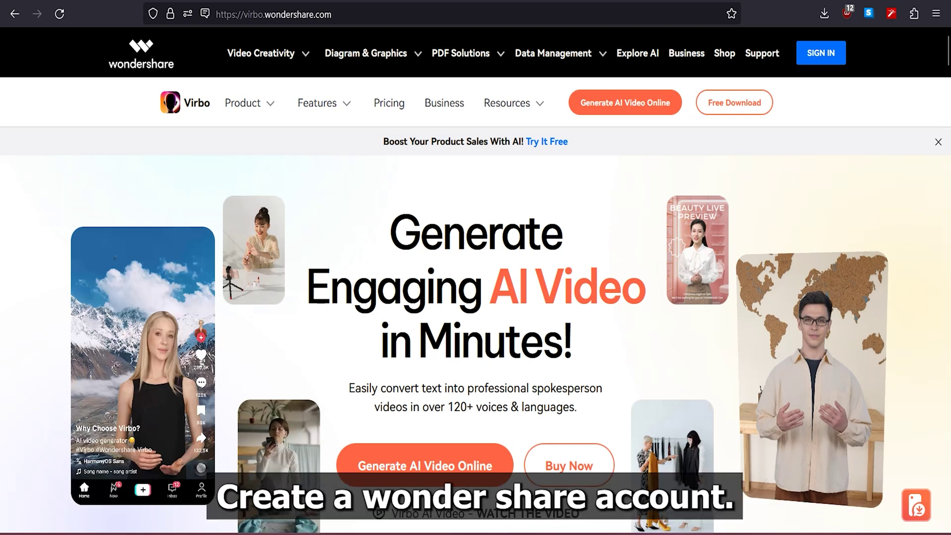
pyautogui.scroll(-3, 475, 297)
pyautogui.scroll(-3, 475, 297)
pyautogui.scroll(-5, 476, 297)
pyautogui.scroll(-3, 476, 297)
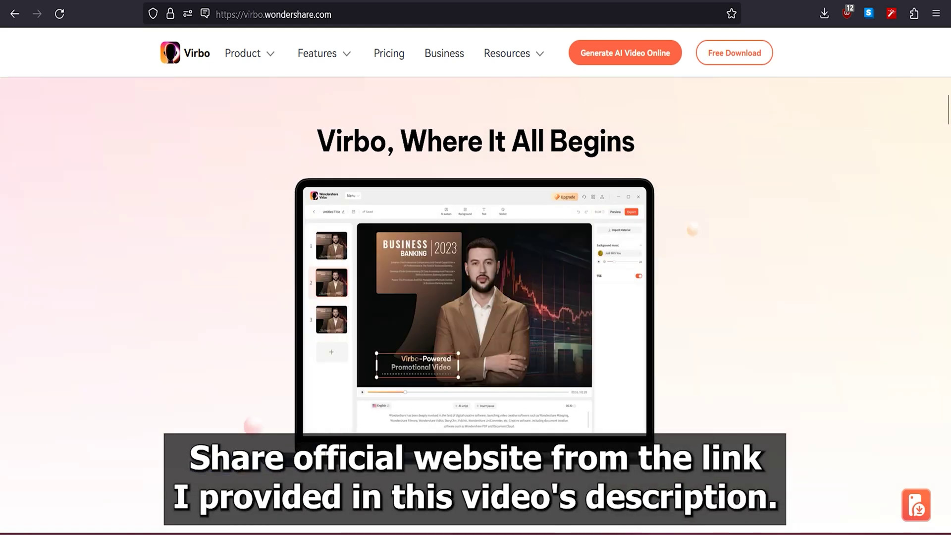
pyautogui.scroll(10, 476, 297)
pyautogui.scroll(5, 476, 297)
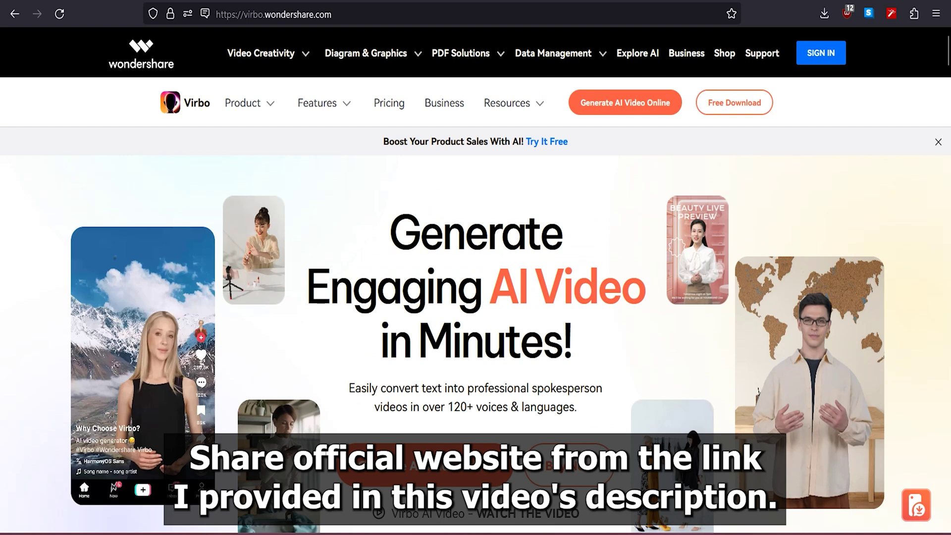
pyautogui.click(821, 53)
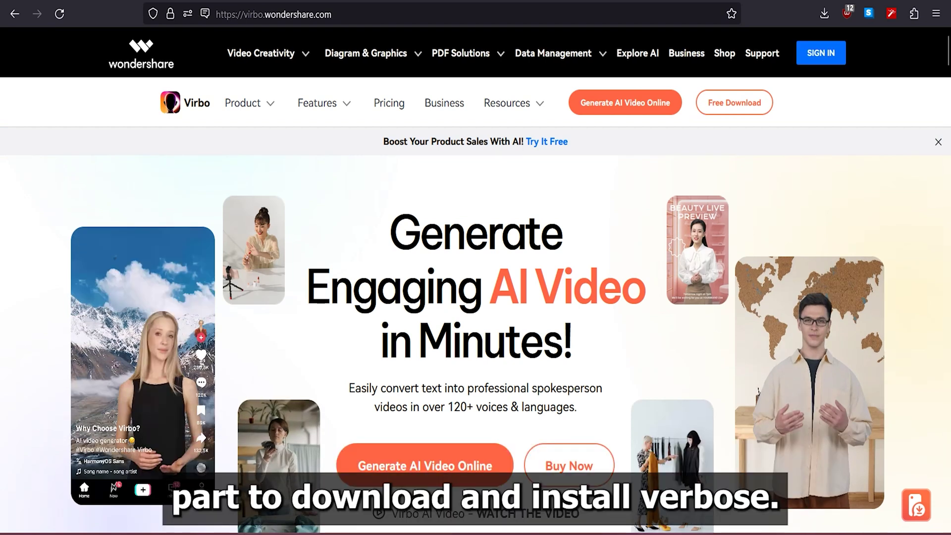
# - Browse the Virbo page and start the Free Download of the Virbo desktop installer
pyautogui.scroll(-4, 476, 297)
pyautogui.scroll(-3, 475, 298)
pyautogui.scroll(-4, 476, 297)
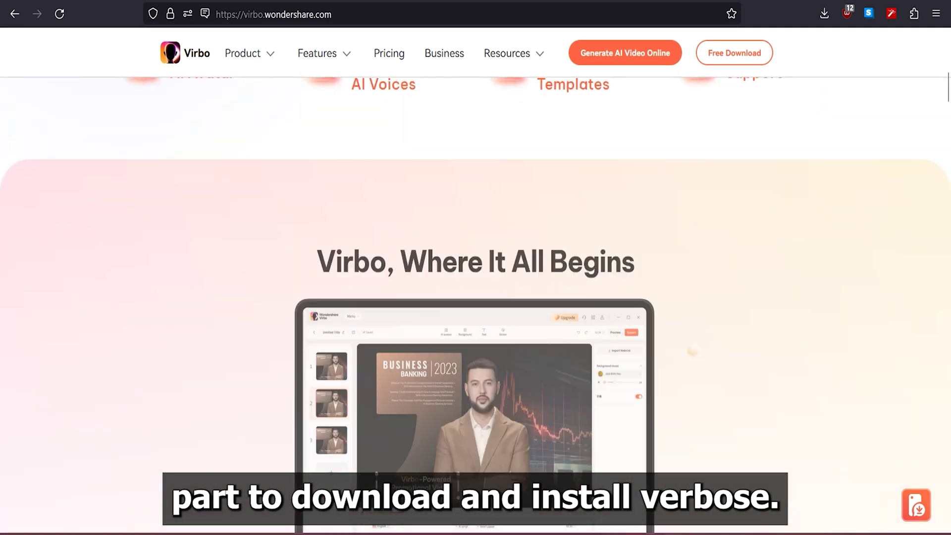
pyautogui.scroll(-2, 475, 297)
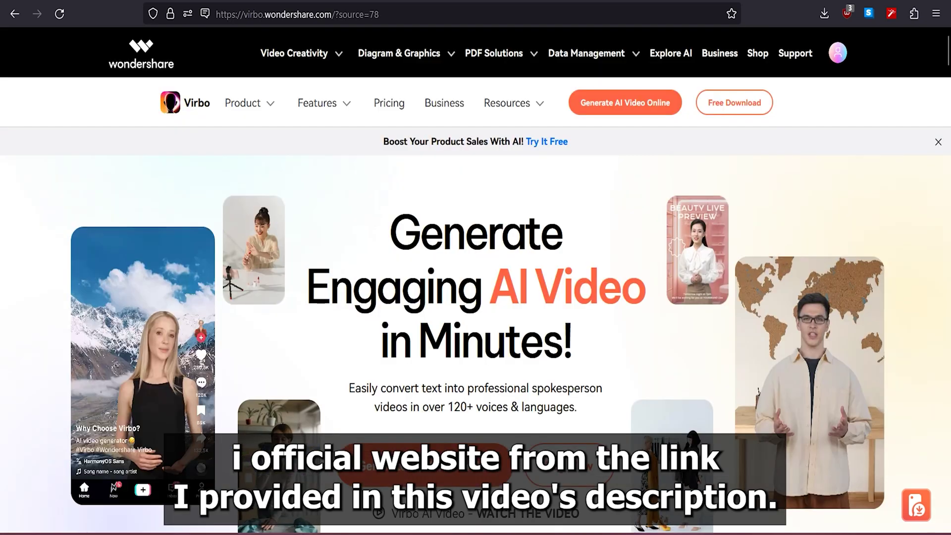
pyautogui.scroll(-4, 476, 297)
pyautogui.scroll(4, 475, 298)
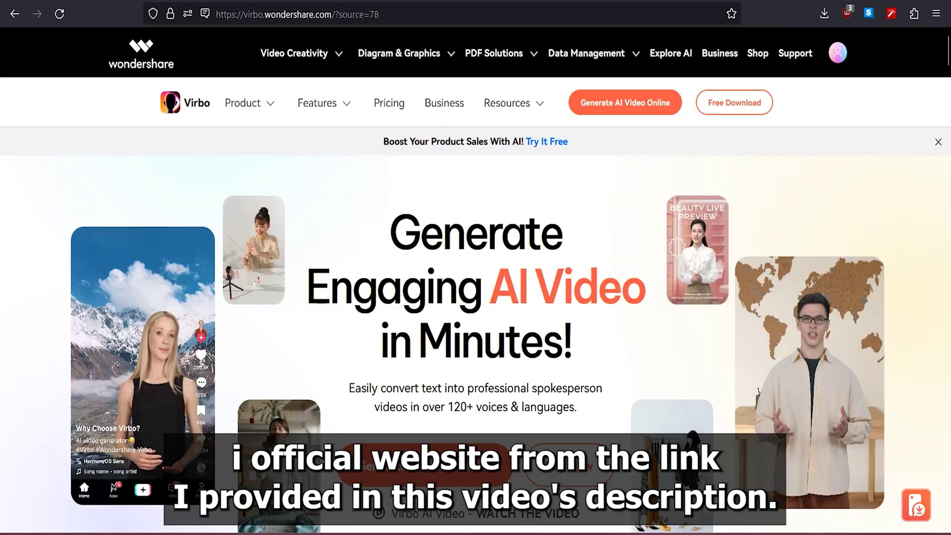
pyautogui.click(734, 103)
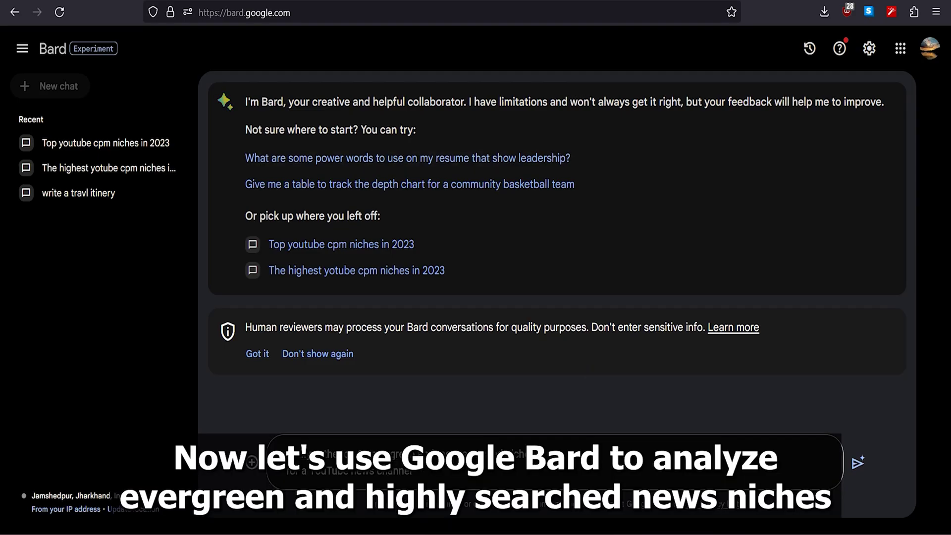
# - Ask Bard for evergreen news niches and science-tech news sites, then highlight two MIT Technology Review paragraphs
pyautogui.click(858, 463)
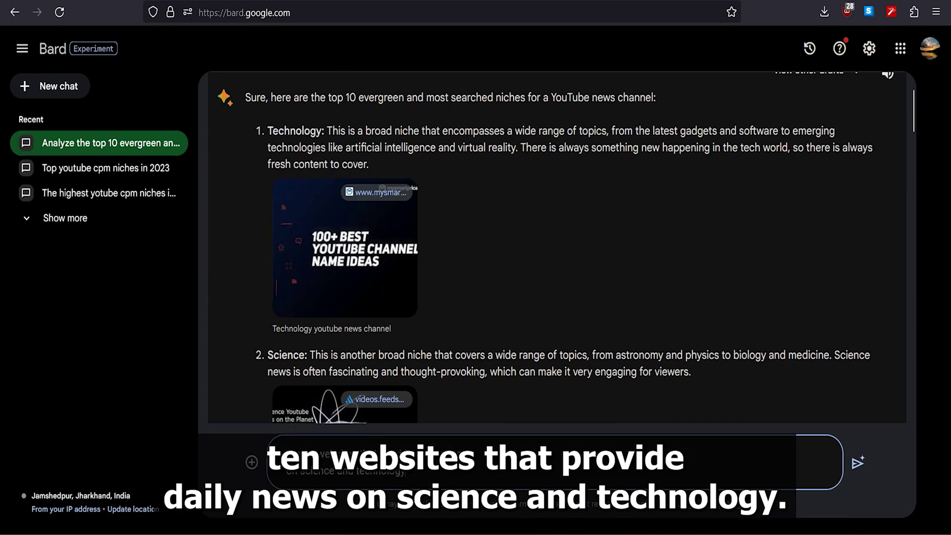
pyautogui.press('Return')
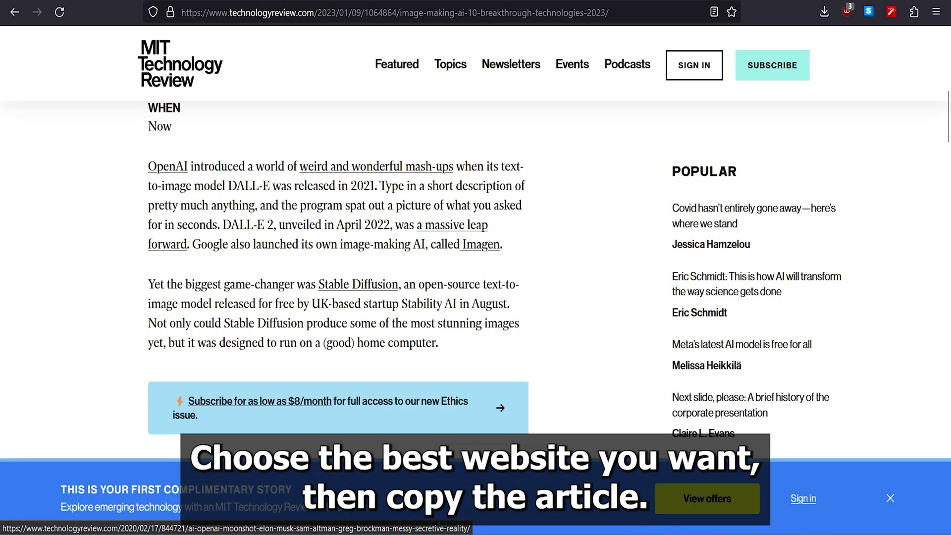
pyautogui.moveTo(148, 166)
pyautogui.mouseDown()
pyautogui.moveTo(436, 304)
pyautogui.moveTo(438, 343)
pyautogui.mouseUp()
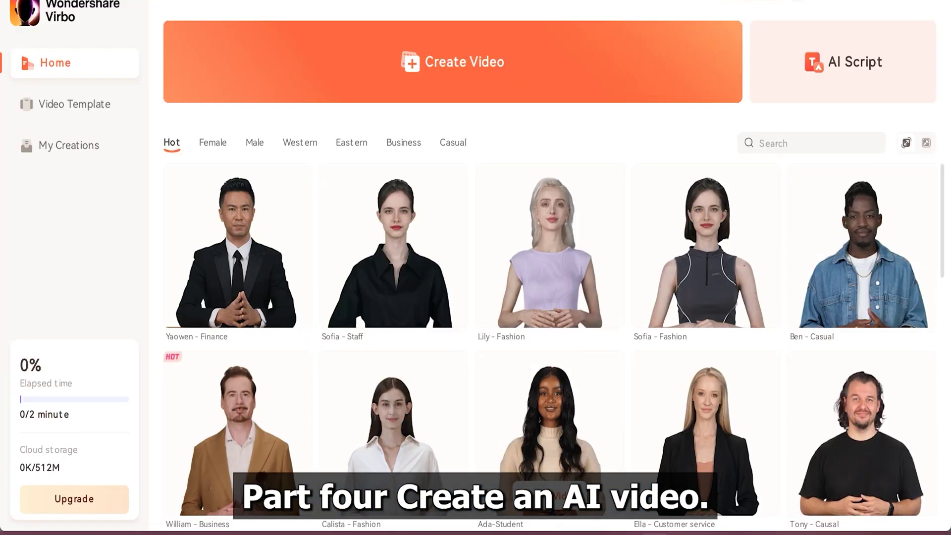
# - Scroll through Virbo's template list while setting up the Technology video project
pyautogui.scroll(-2, 550, 396)
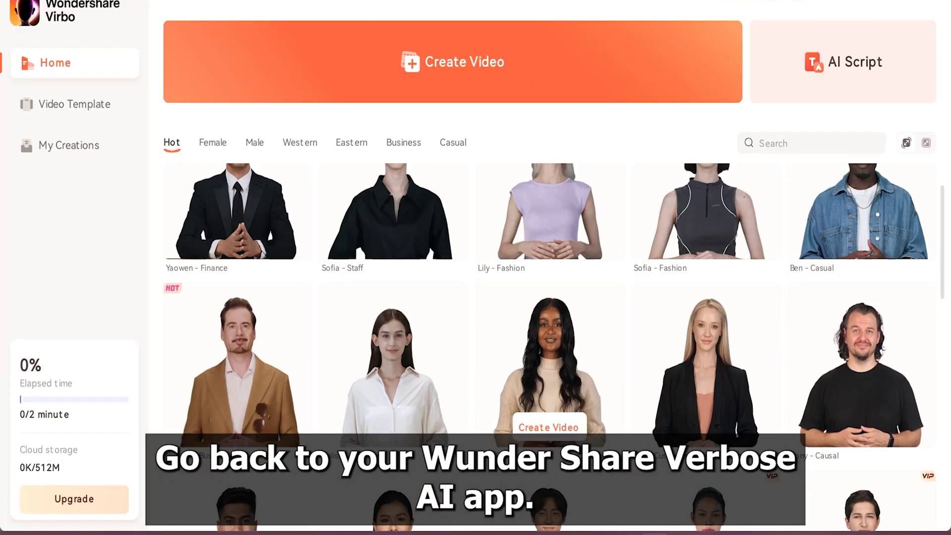
pyautogui.scroll(2, 550, 317)
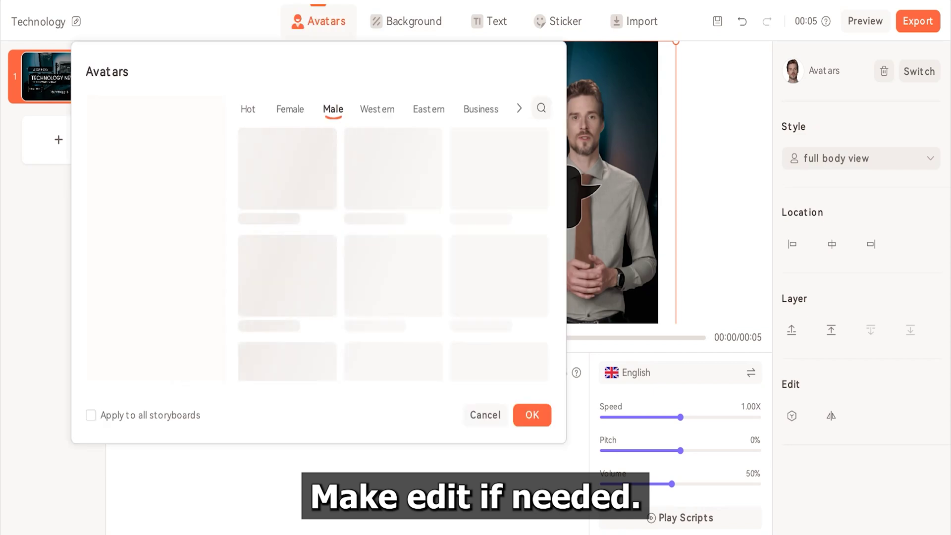
# - Scroll through the Avatars dialog to browse presenters for the Technology storyboard
pyautogui.scroll(-5, 394, 247)
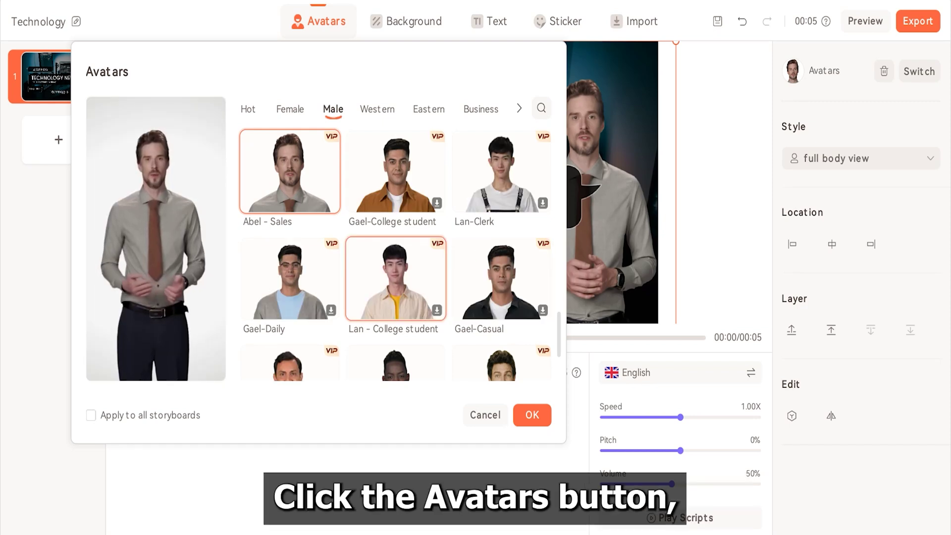
pyautogui.scroll(-1, 395, 254)
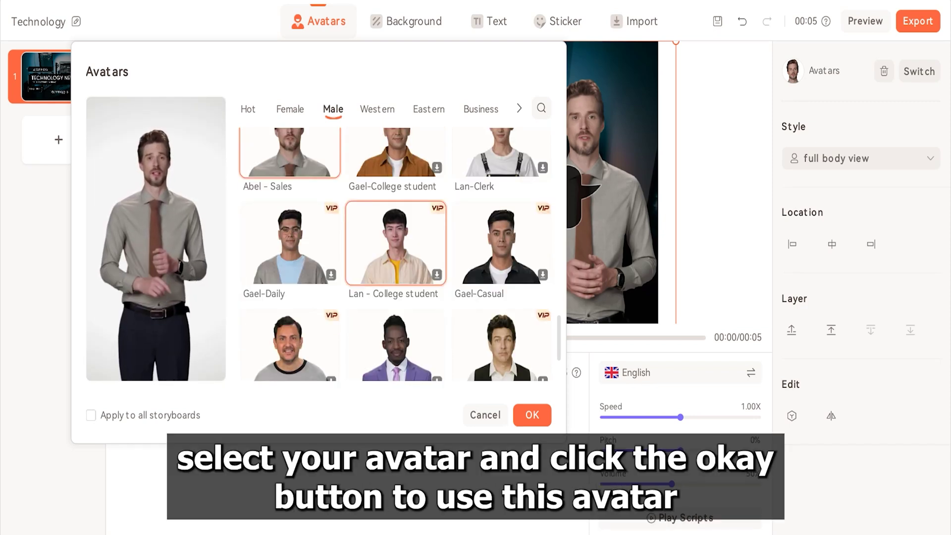
pyautogui.scroll(2, 395, 254)
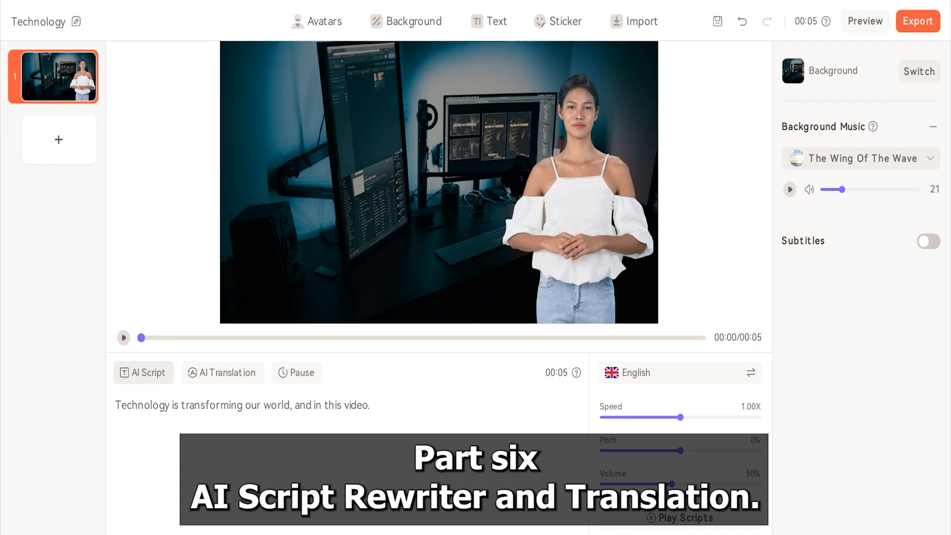
# - Replace the placeholder script with the pasted tech article in the script rewriting window
pyautogui.click(144, 373)
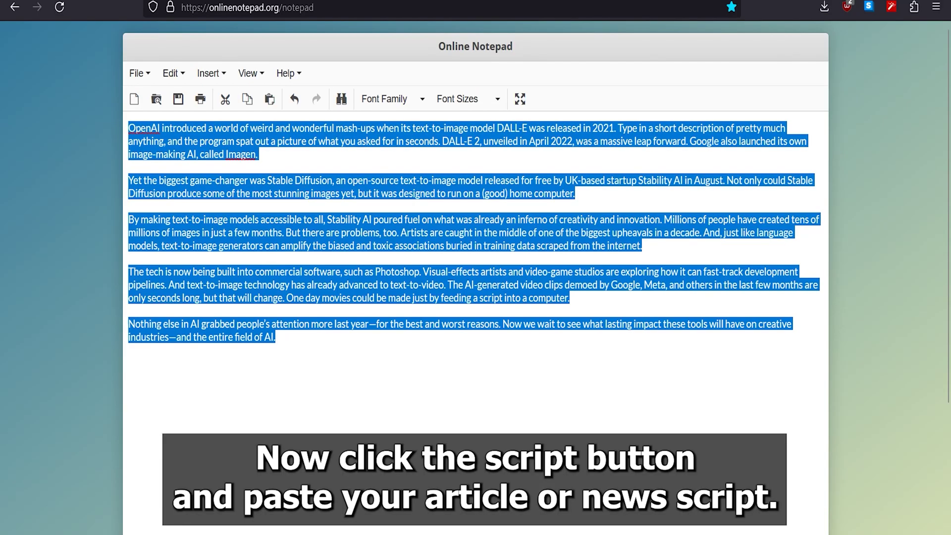
pyautogui.rightClick(295, 196)
pyautogui.click(347, 278)
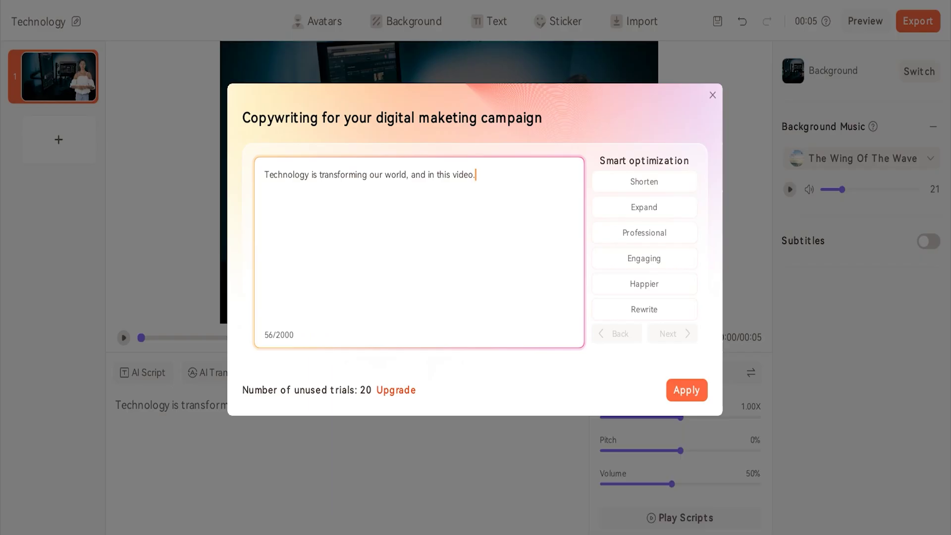
pyautogui.hotkey('ctrl', 'a')
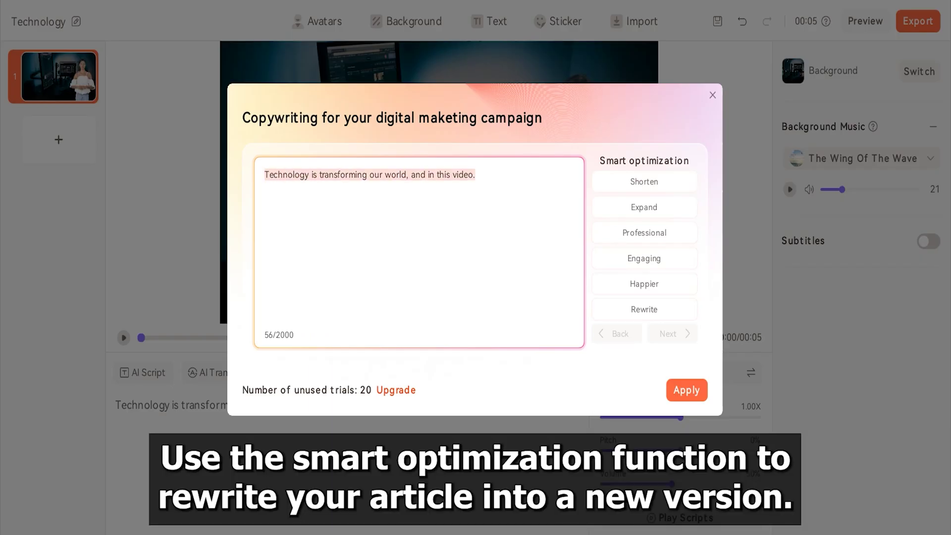
pyautogui.press('BackSpace')
pyautogui.rightClick(287, 182)
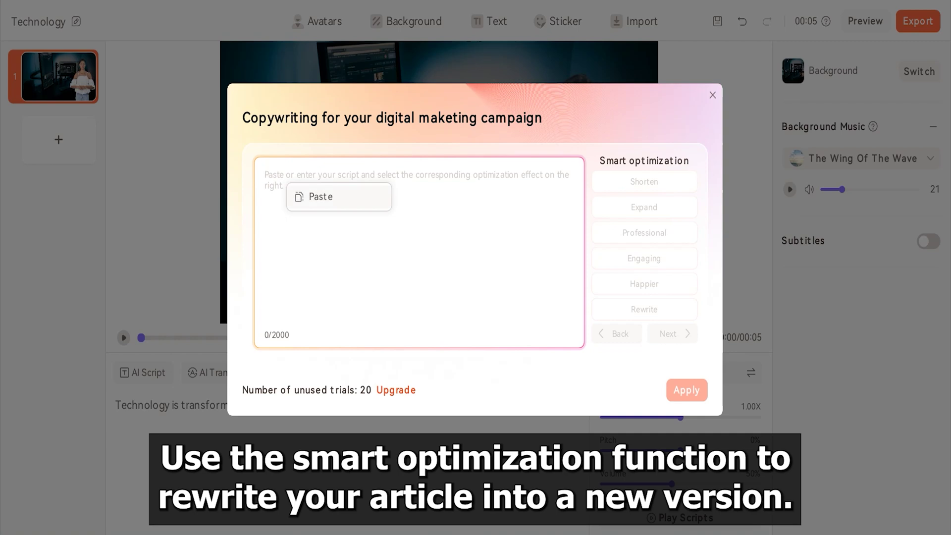
pyautogui.click(318, 197)
# - Review the pasted 1777-character article and generate an Engaging rewrite of it
pyautogui.scroll(3, 420, 248)
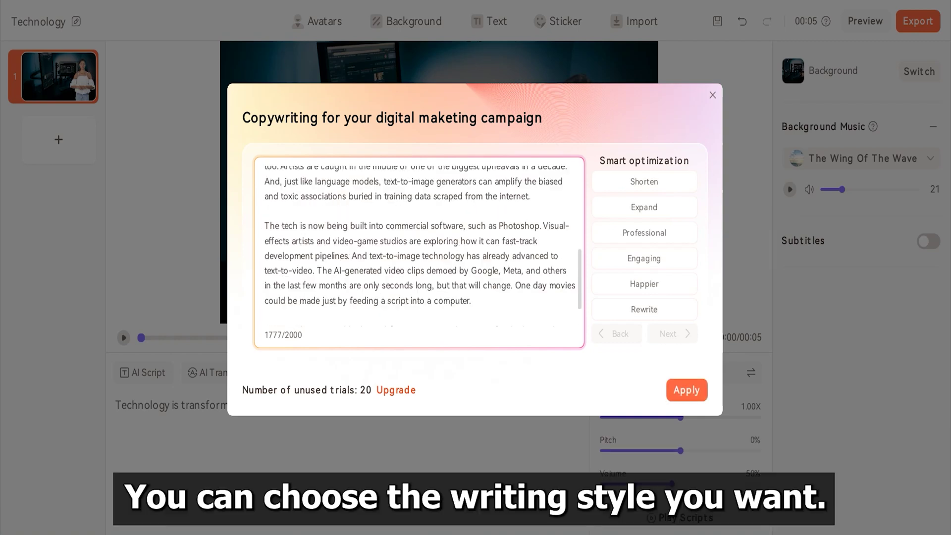
pyautogui.scroll(5, 420, 248)
pyautogui.scroll(-3, 420, 243)
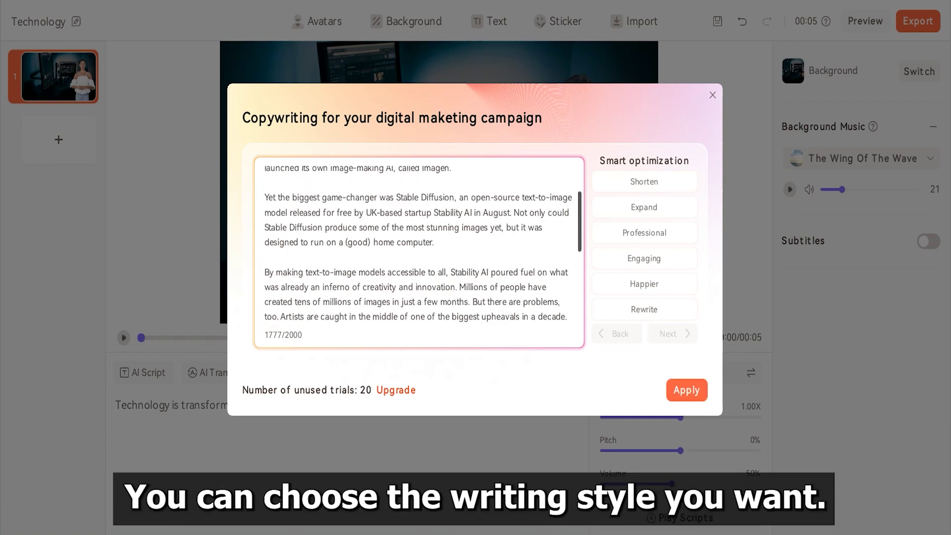
pyautogui.scroll(-5, 419, 243)
pyautogui.scroll(8, 420, 242)
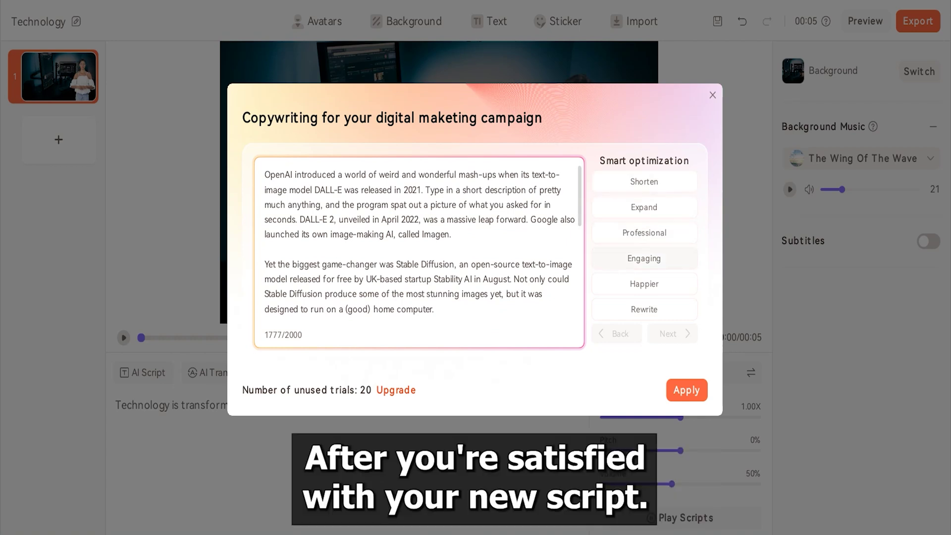
pyautogui.click(644, 258)
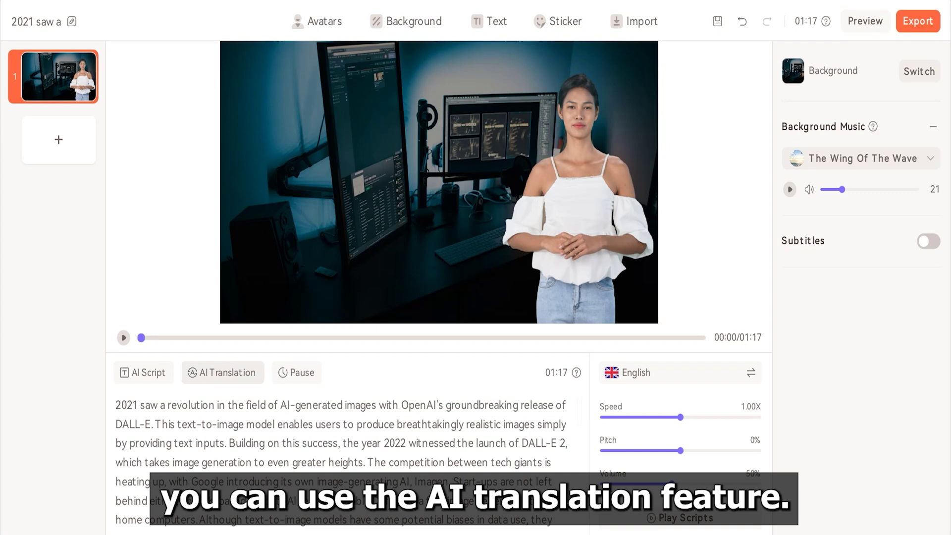
# - Translate the script to French with AI Translation and switch on video subtitles
pyautogui.click(223, 372)
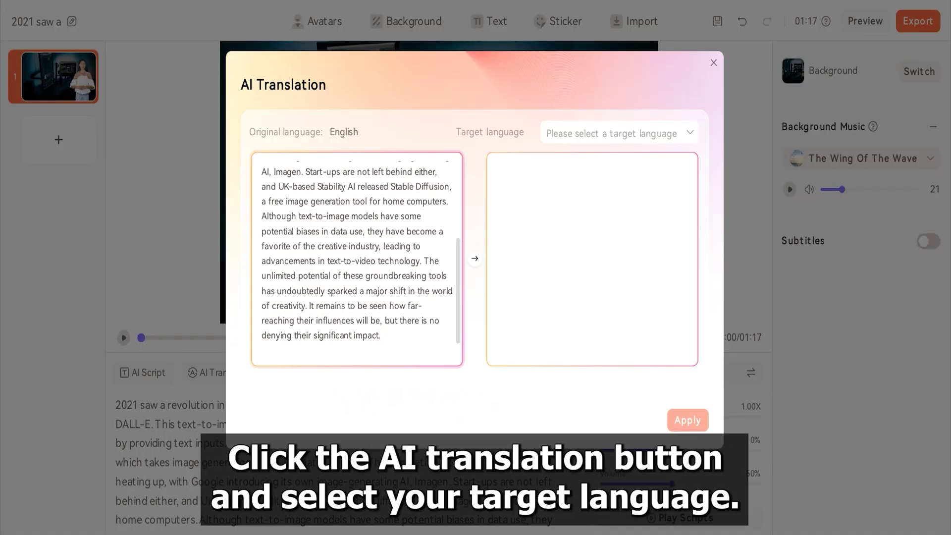
pyautogui.click(620, 133)
pyautogui.scroll(-1, 620, 223)
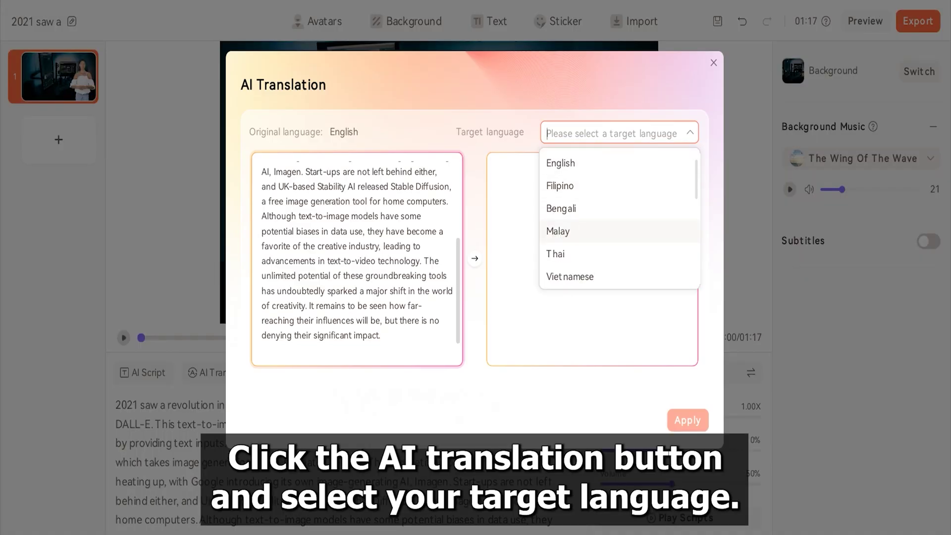
pyautogui.scroll(-1, 620, 223)
pyautogui.scroll(-2, 620, 223)
pyautogui.click(560, 272)
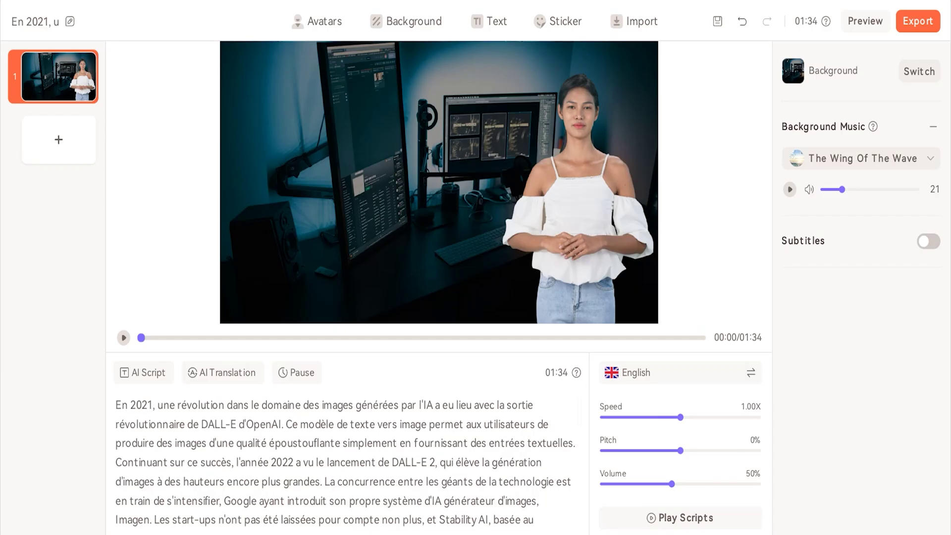
pyautogui.click(929, 241)
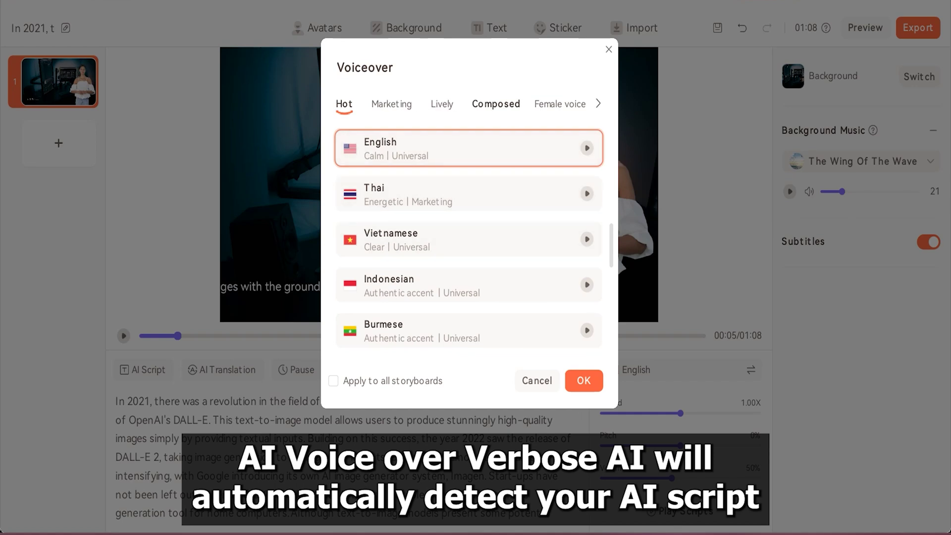
# - Preview the lively-marketing and natural-explanation female English voices and apply the chosen one
pyautogui.click(559, 104)
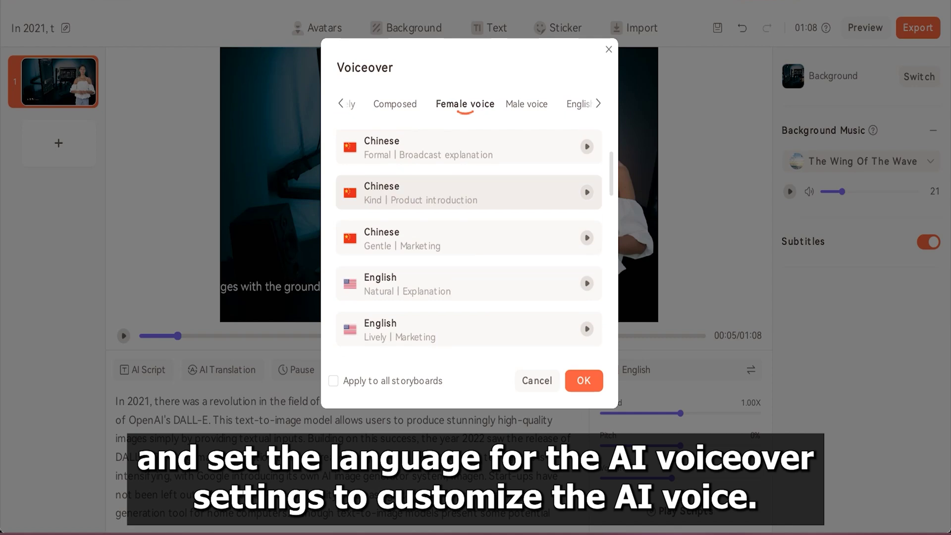
pyautogui.scroll(-2, 469, 235)
pyautogui.click(587, 225)
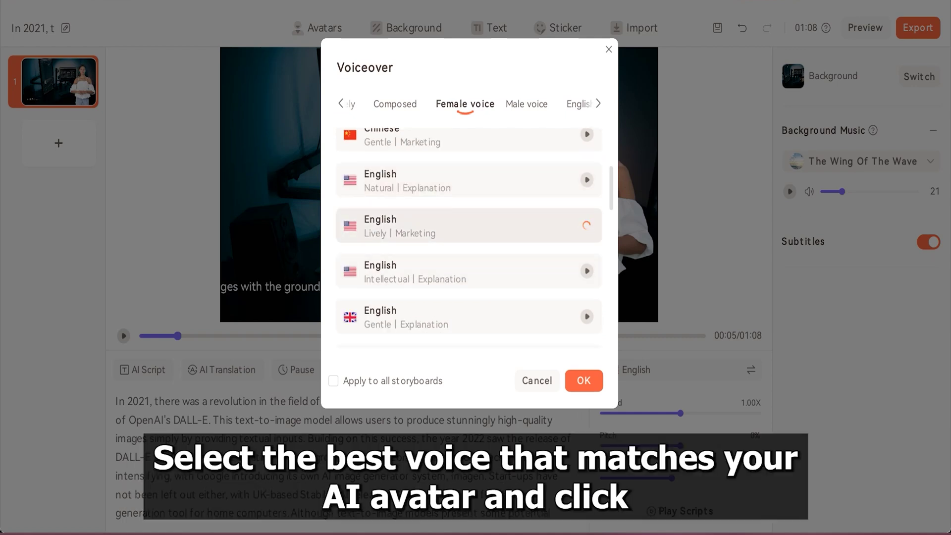
pyautogui.scroll(1, 587, 225)
pyautogui.click(587, 214)
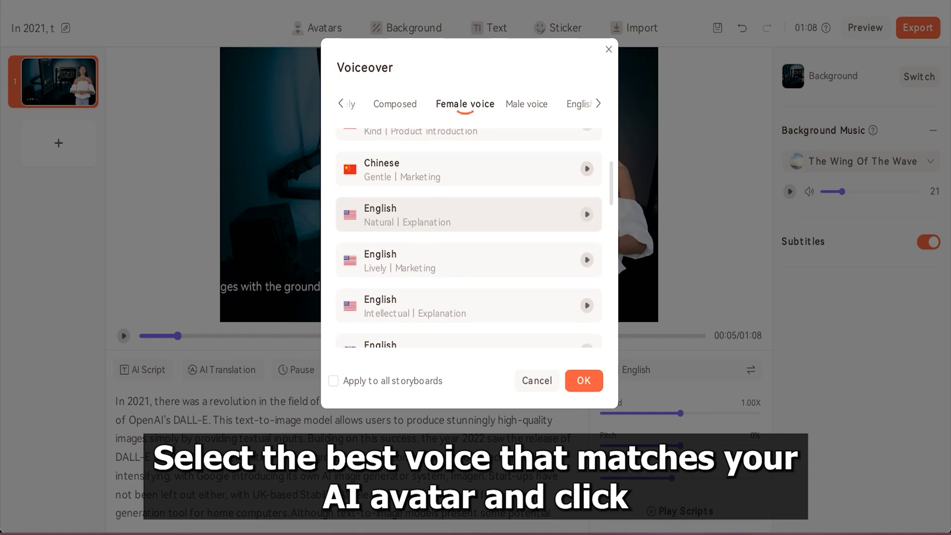
pyautogui.scroll(-2, 469, 238)
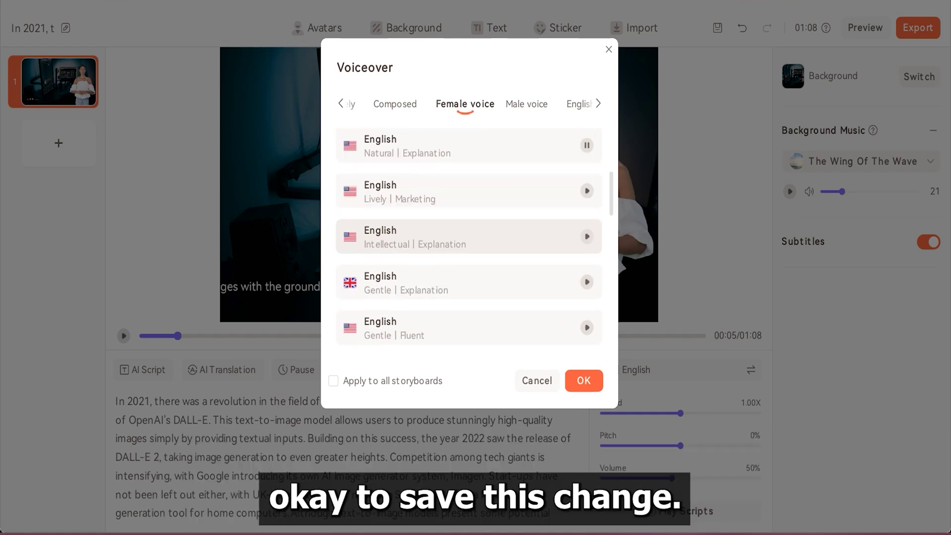
pyautogui.scroll(-2, 468, 238)
pyautogui.click(584, 381)
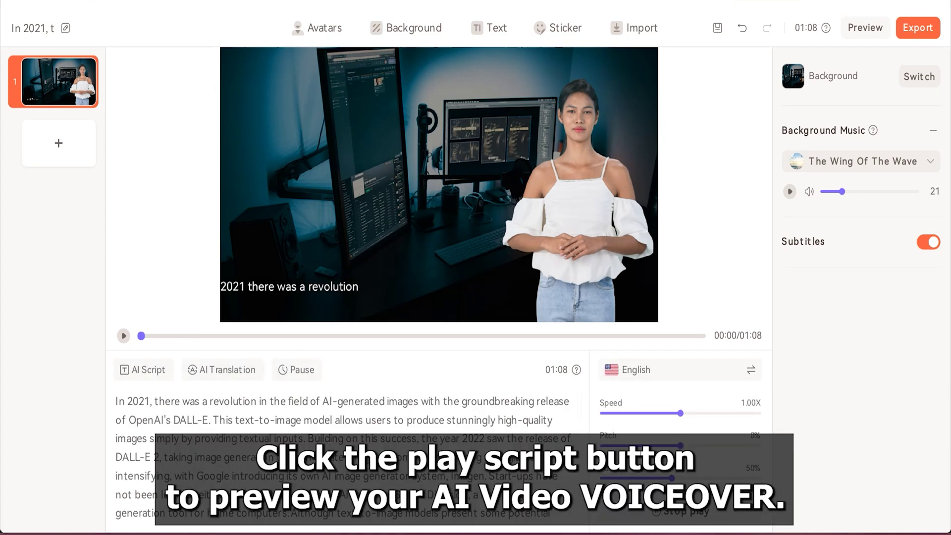
# - Remove the background music and add a new scene from the default template
pyautogui.click(933, 130)
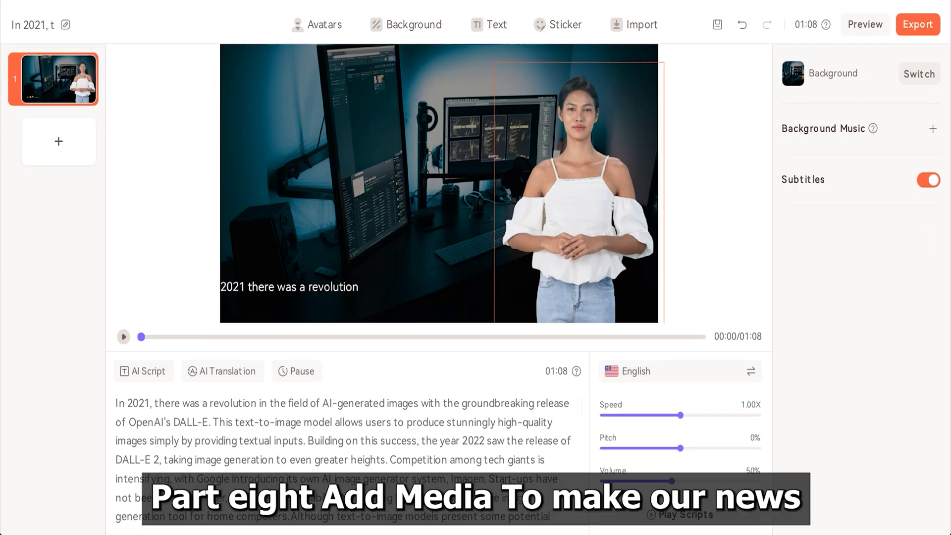
pyautogui.click(59, 142)
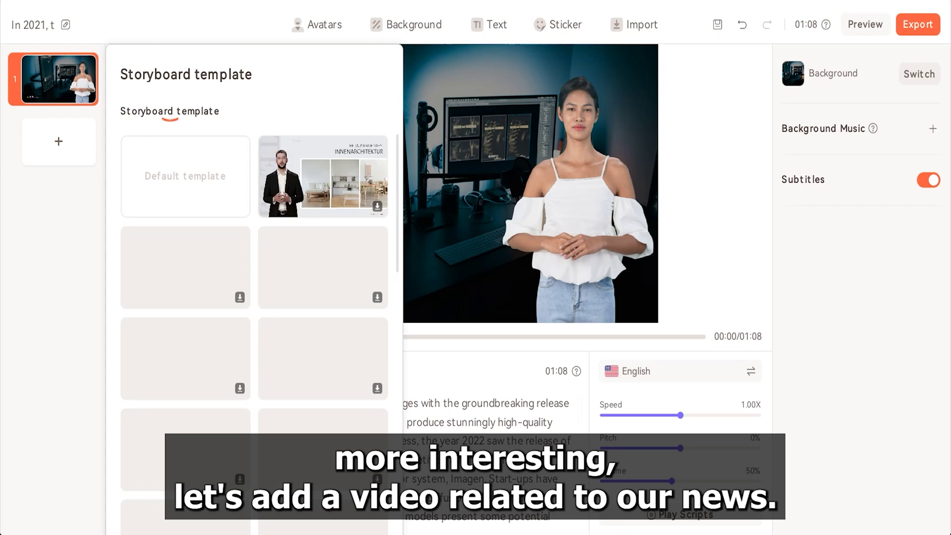
pyautogui.click(186, 176)
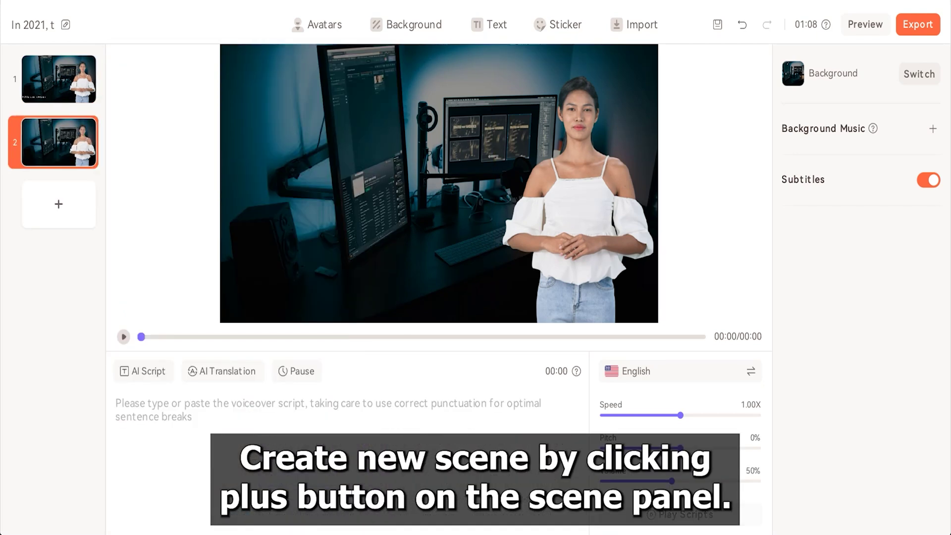
# - Import a news video clip into scene 2 and move it behind the avatar
pyautogui.click(635, 24)
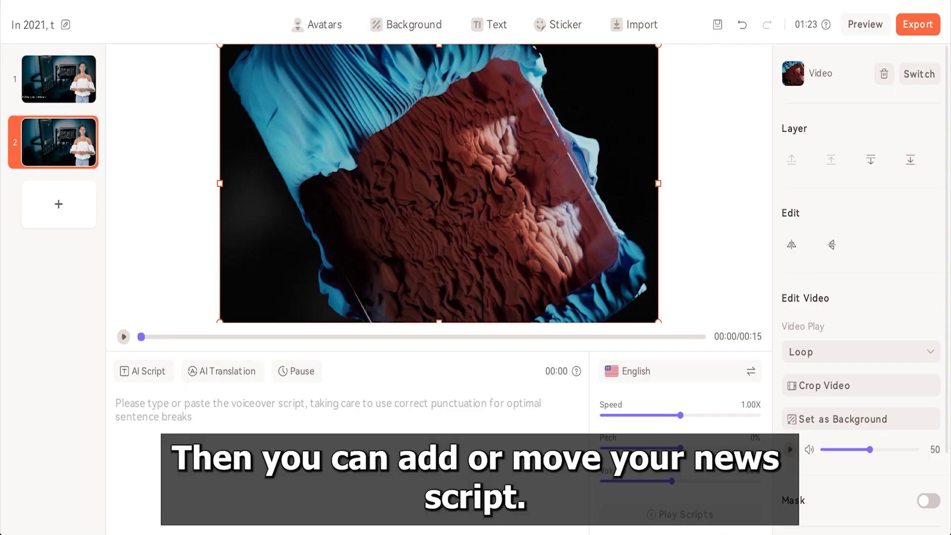
pyautogui.rightClick(465, 130)
pyautogui.click(500, 327)
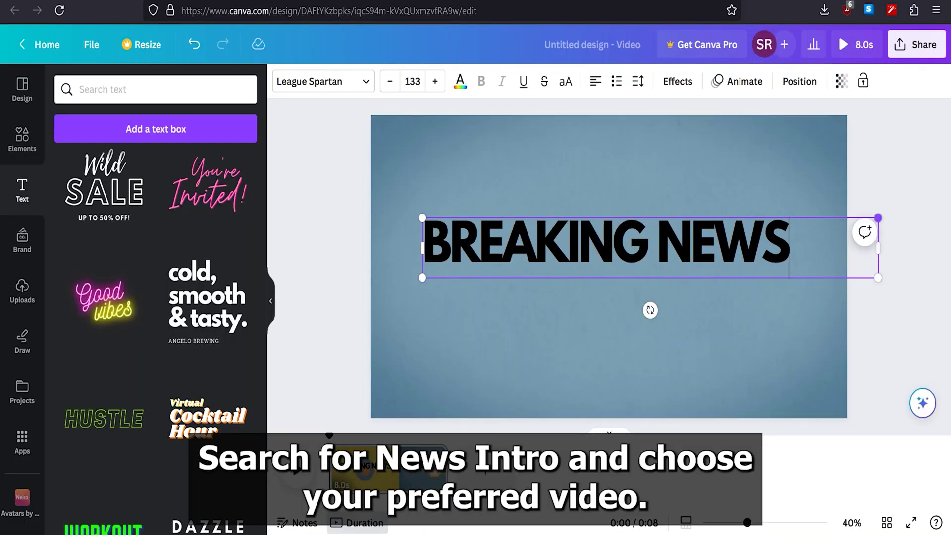
# - Shrink the BREAKING NEWS headline to about font size 98
pyautogui.moveTo(878, 278); pyautogui.dragTo(758, 278)
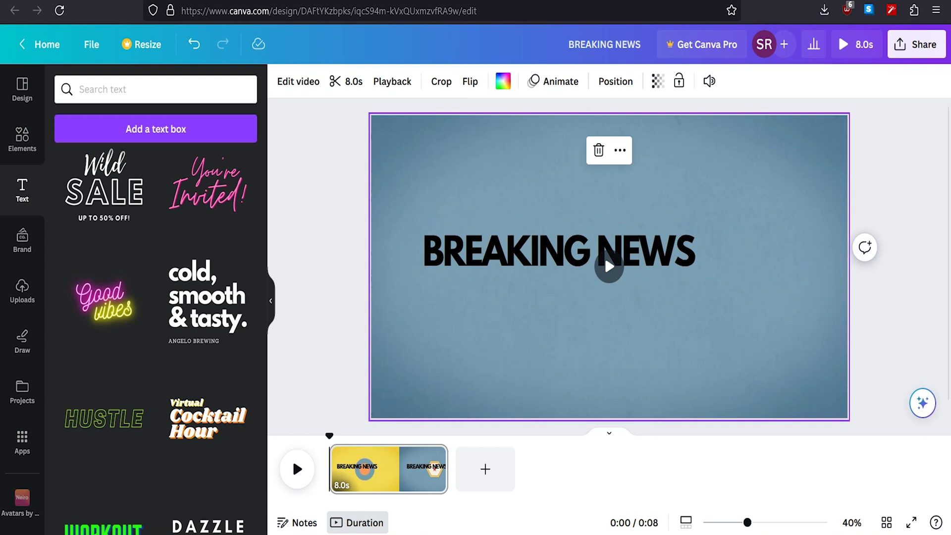